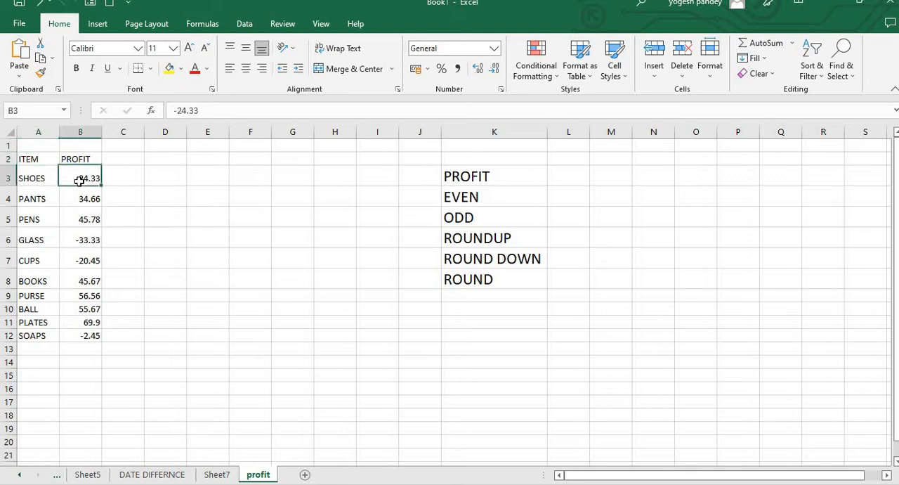
Step: Examine the item profits in column B and the list of number operations in K3:K8
left_click(83, 199)
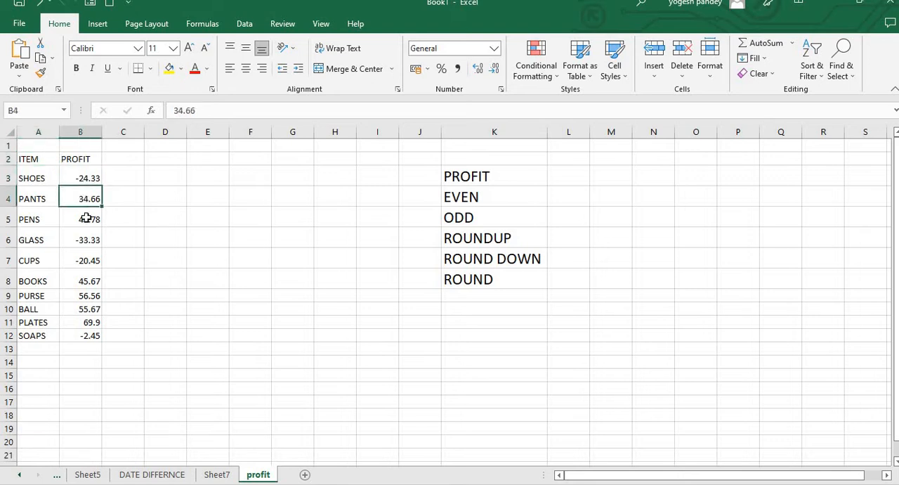
left_click(85, 219)
left_click(83, 260)
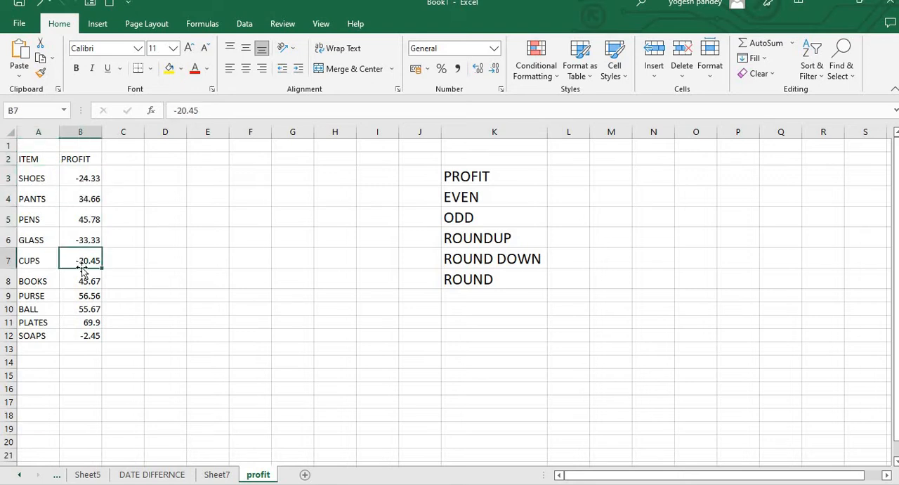
left_click(85, 309)
left_click(482, 176)
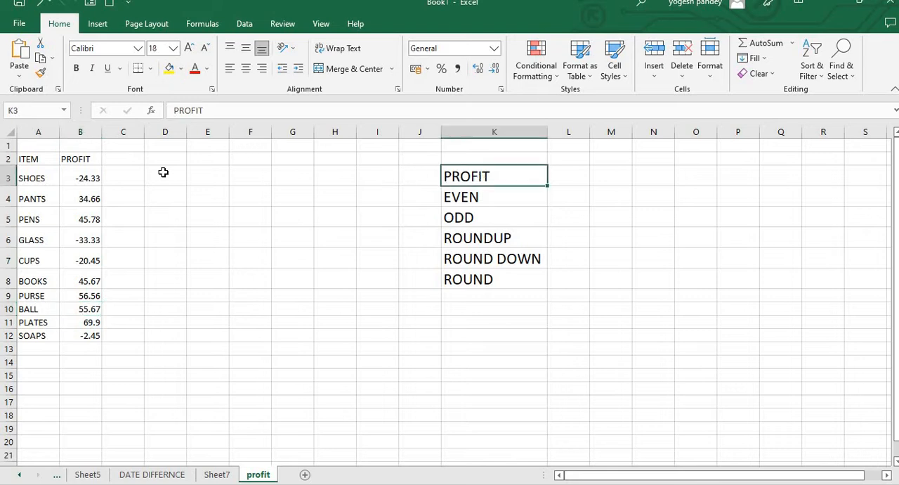
left_click(137, 177)
left_click(128, 218)
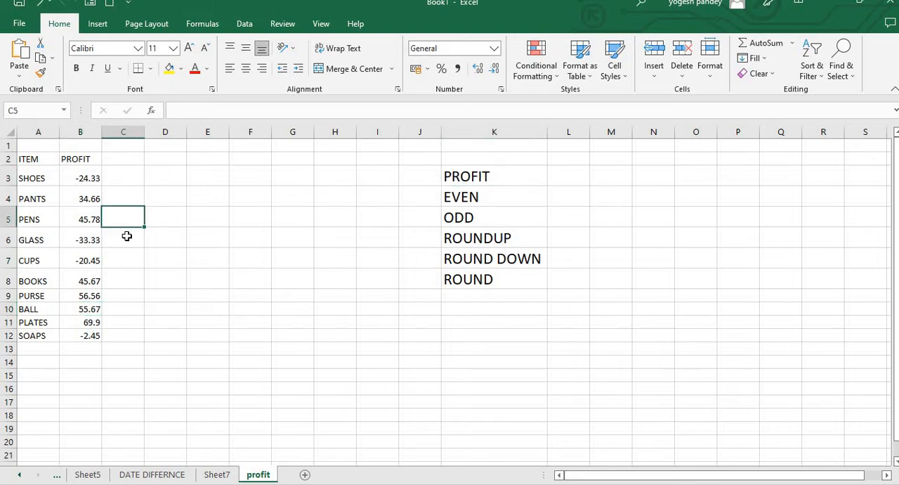
left_click(127, 298)
left_click(129, 335)
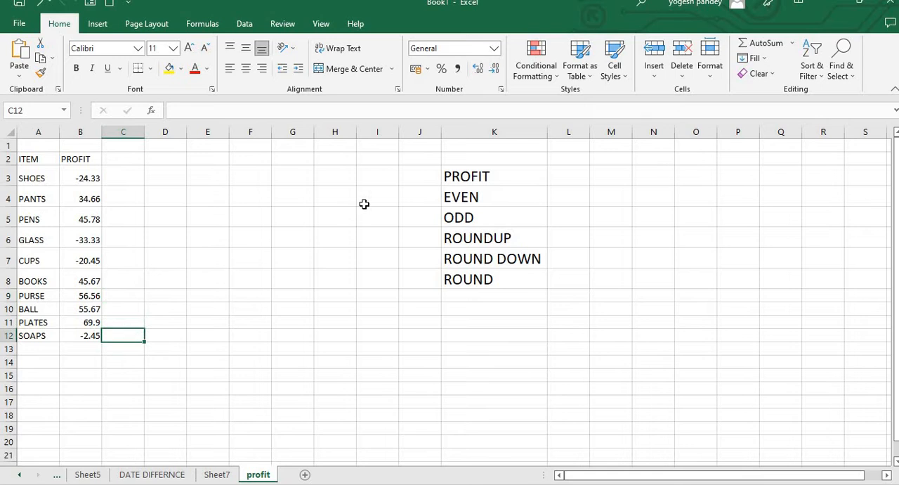
left_click(453, 198)
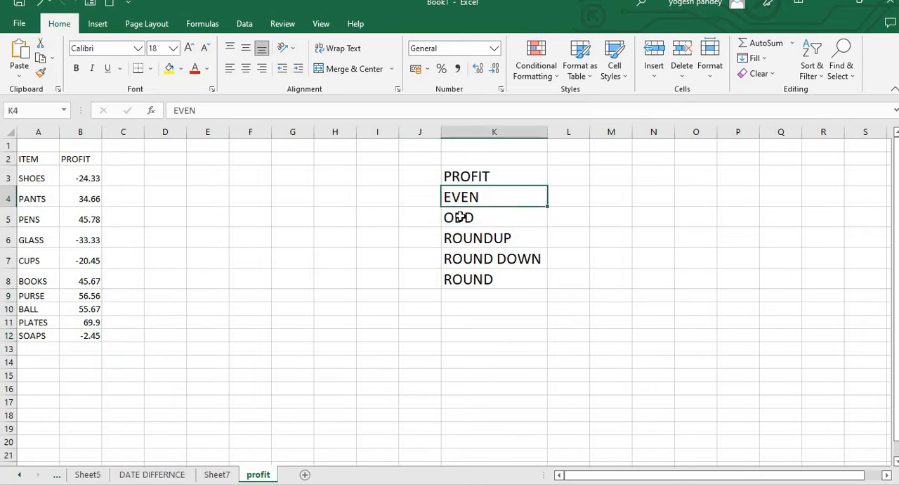
left_click(461, 217)
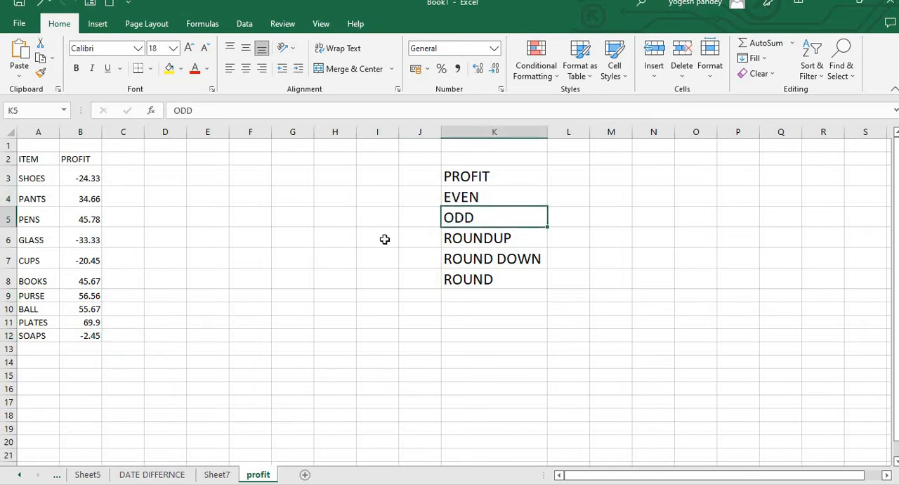
left_click(463, 236)
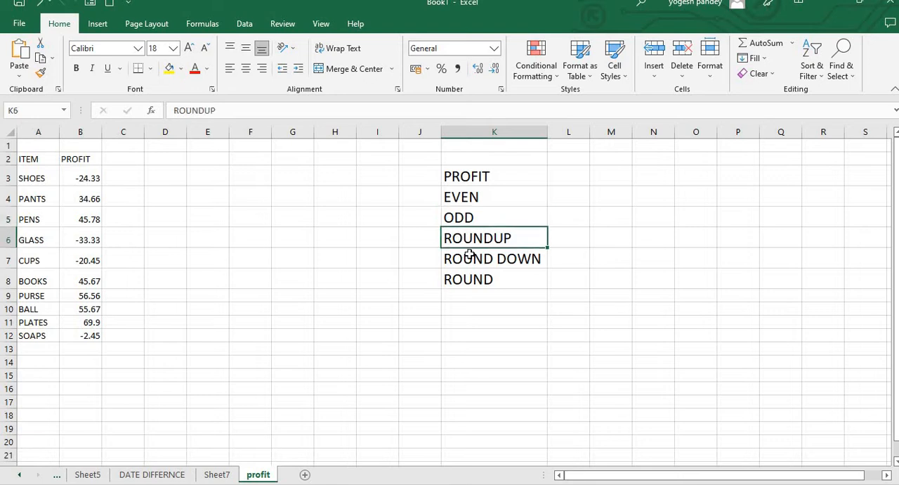
left_click(469, 257)
left_click(468, 276)
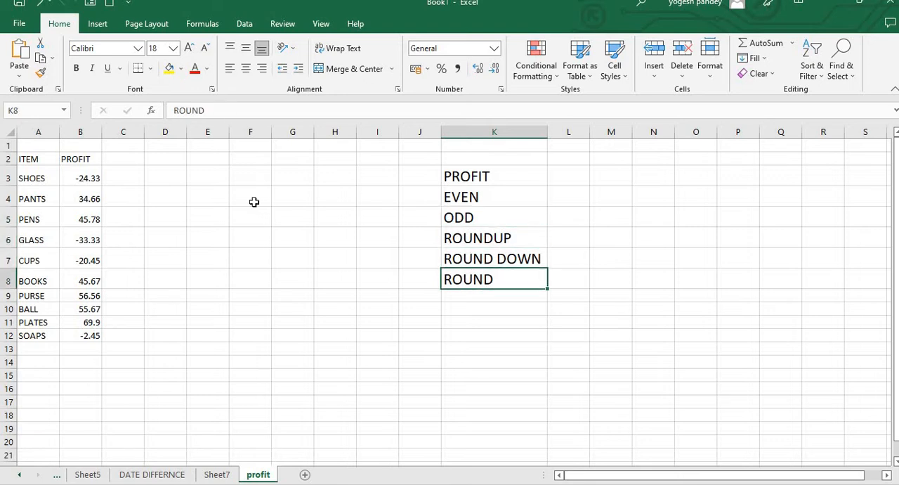
left_click(137, 157)
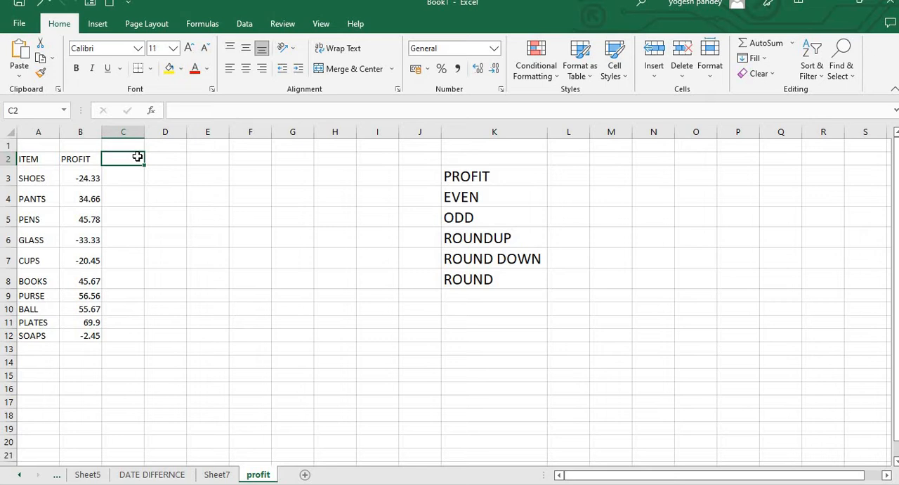
Step: Load the ITEM and PROFIT data in A2:B12 into Power Query as a table with headers
left_click(48, 158)
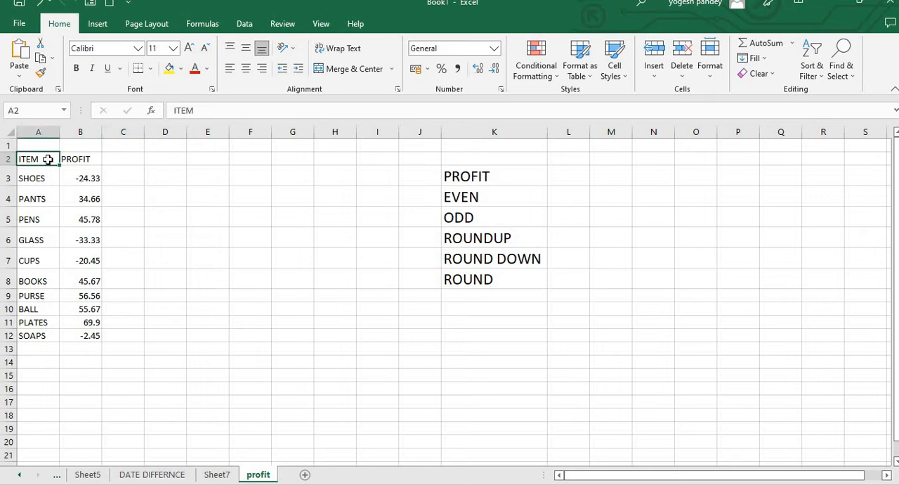
left_click(243, 27)
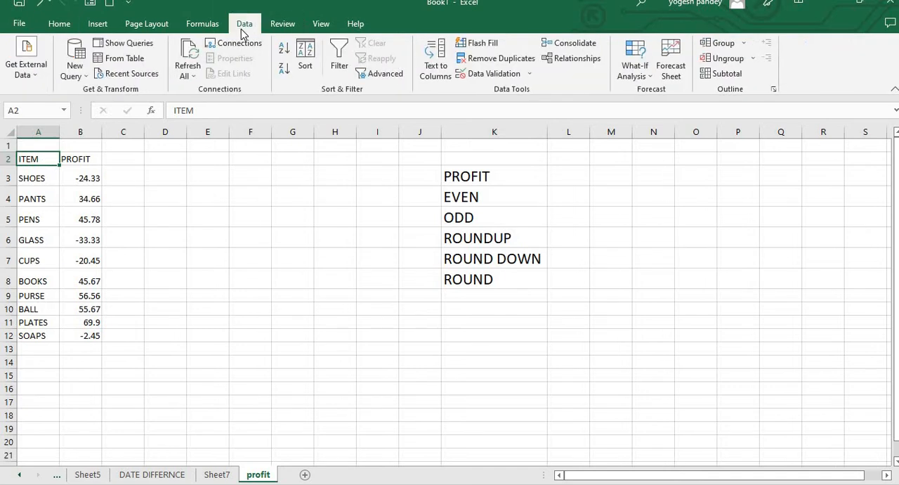
left_click(124, 58)
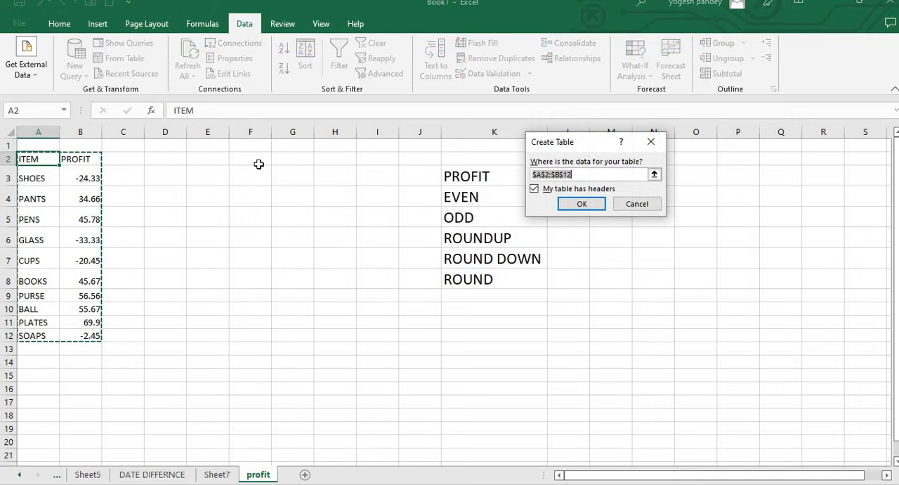
left_click(579, 204)
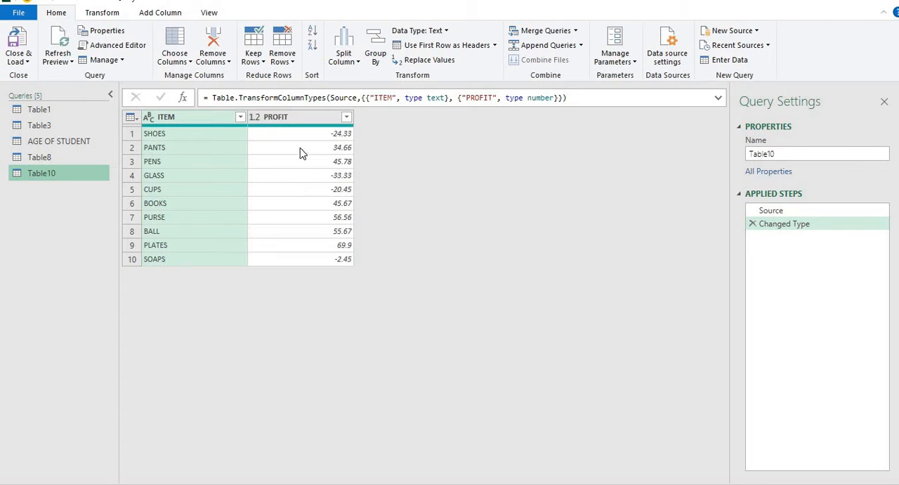
Step: Add a new column with the absolute value of the PROFIT column
left_click(295, 120)
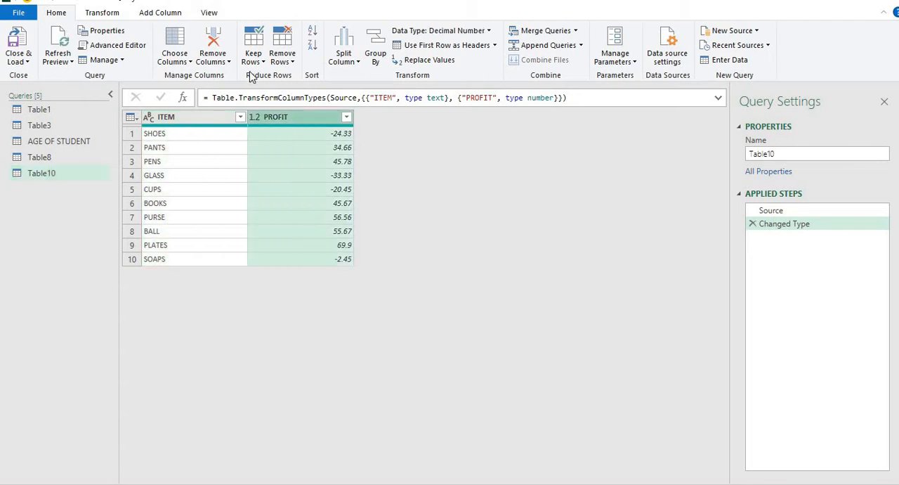
left_click(176, 14)
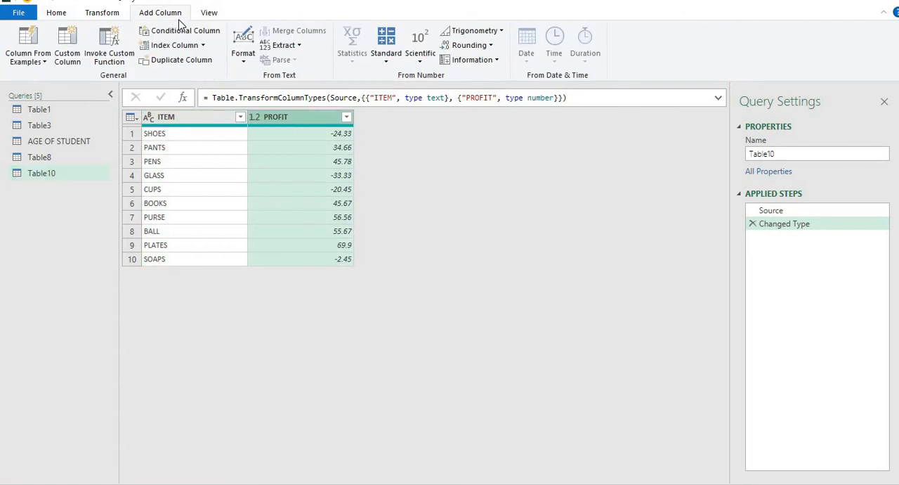
left_click(421, 63)
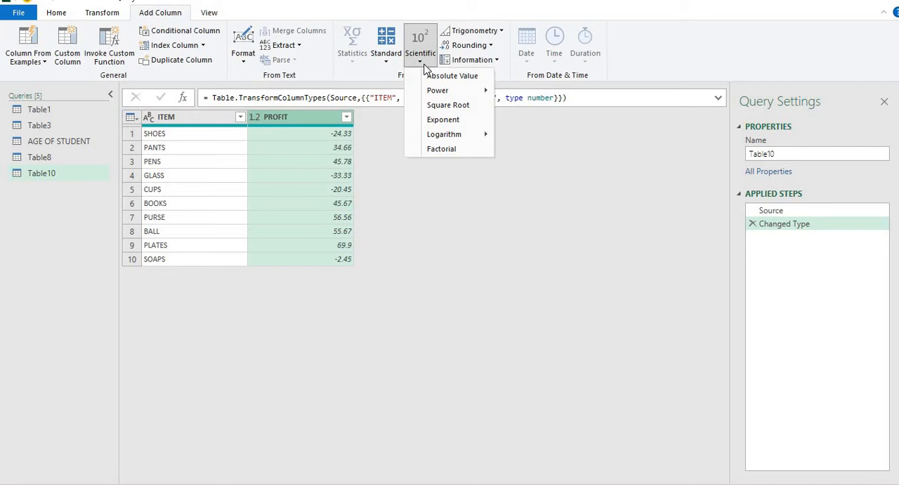
left_click(429, 76)
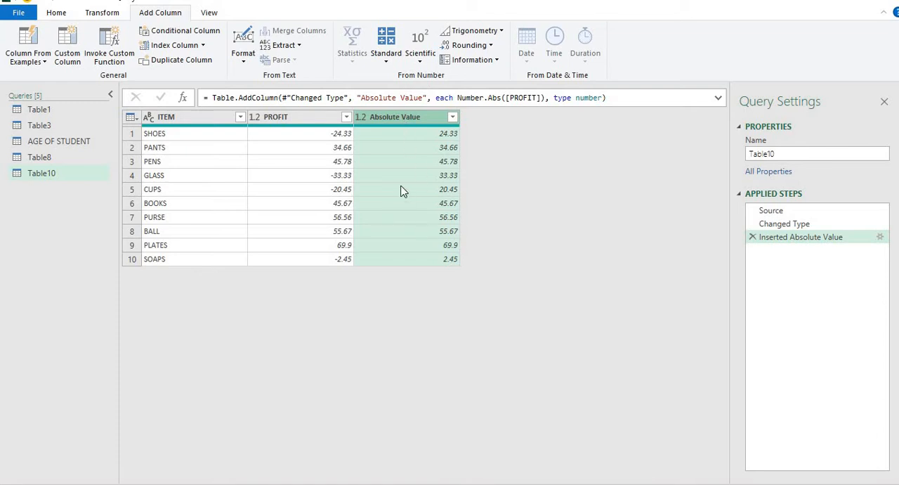
Step: Add a new column giving the sign of each number in the PROFIT column
left_click(283, 117)
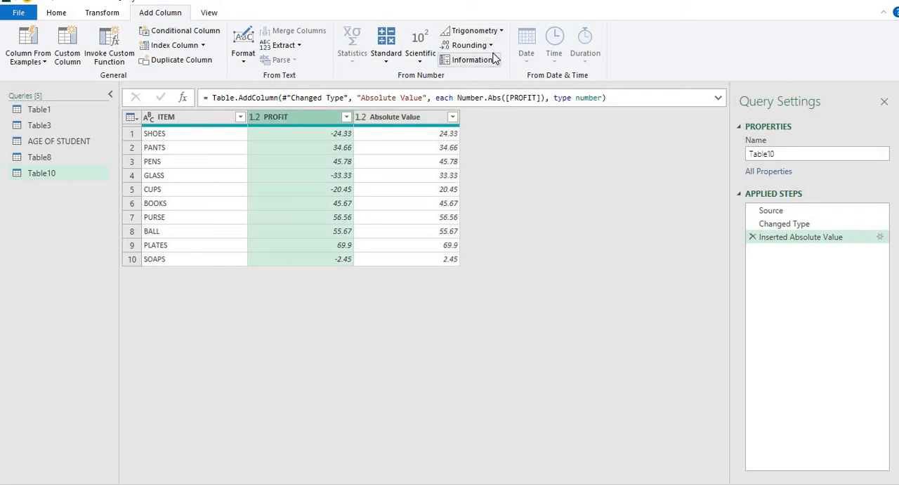
left_click(472, 60)
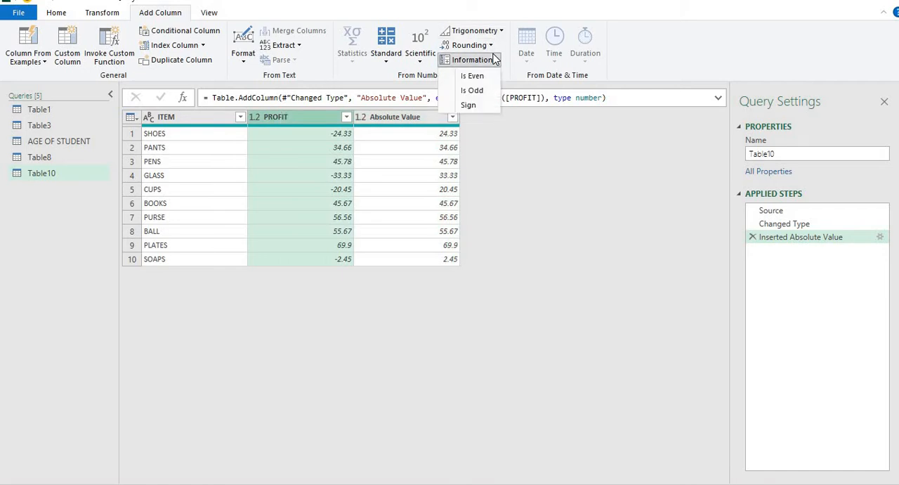
left_click(468, 104)
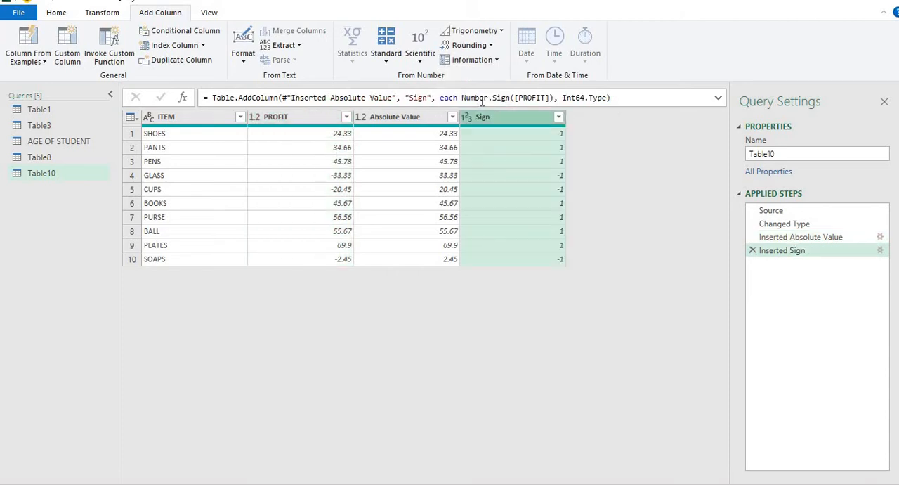
Step: Compare the Sign column's values with the matching PROFIT values in the first rows
left_click(494, 133)
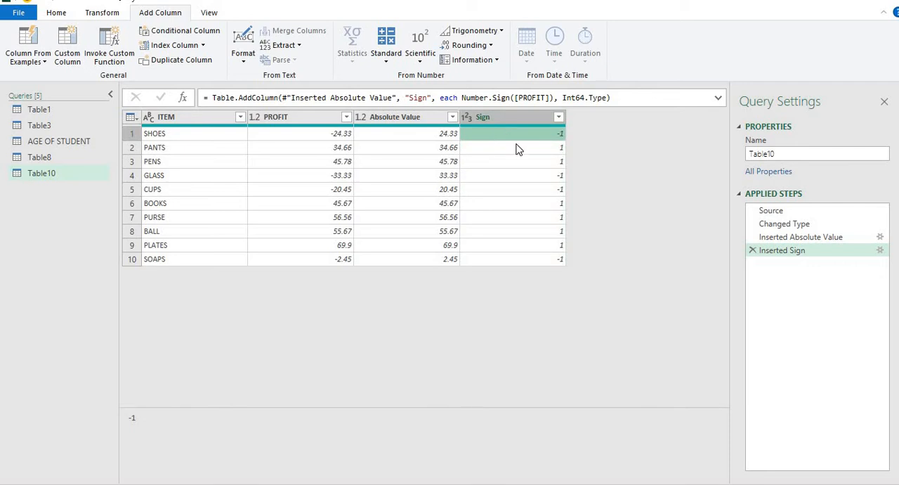
left_click(517, 152)
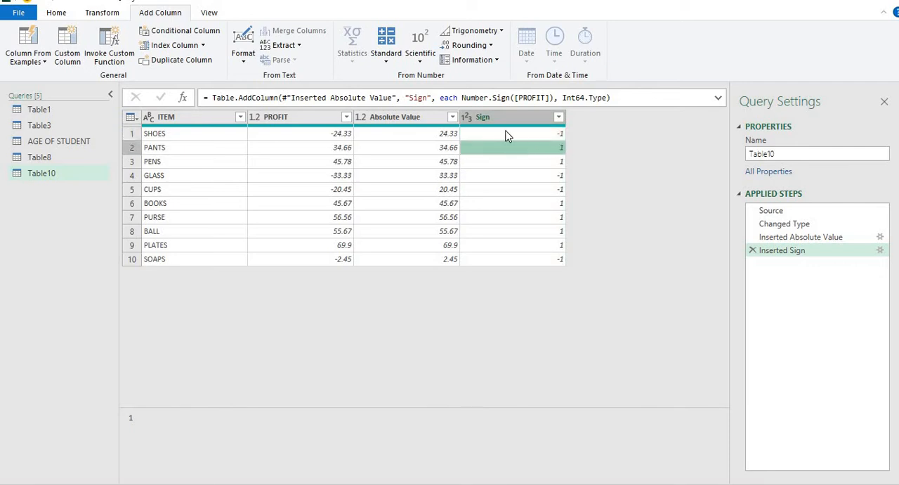
left_click(507, 134)
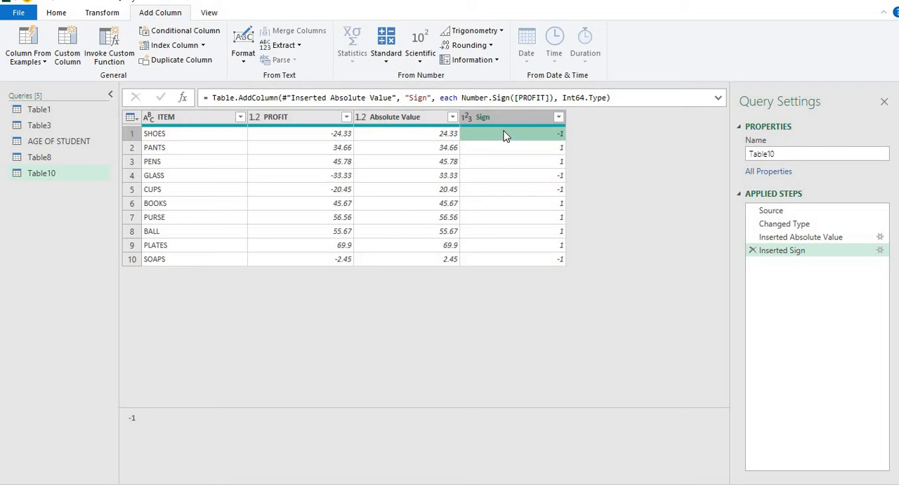
left_click(326, 137)
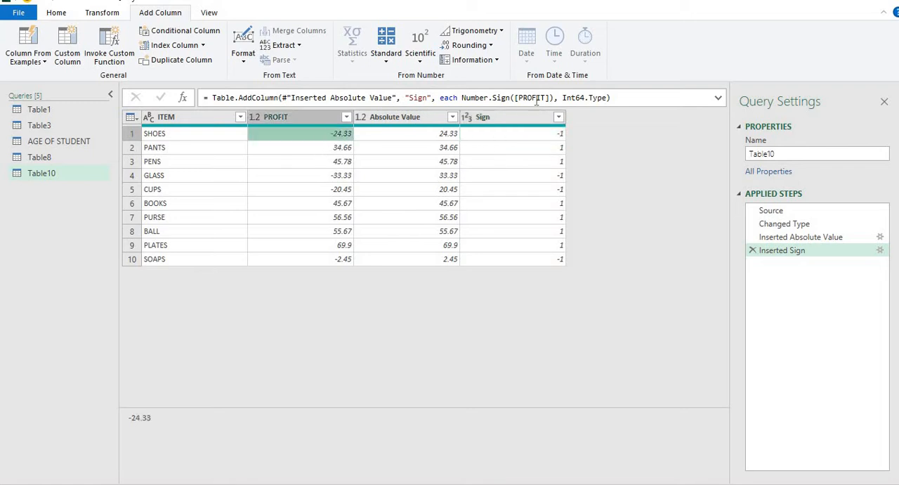
left_click(533, 193)
left_click(523, 168)
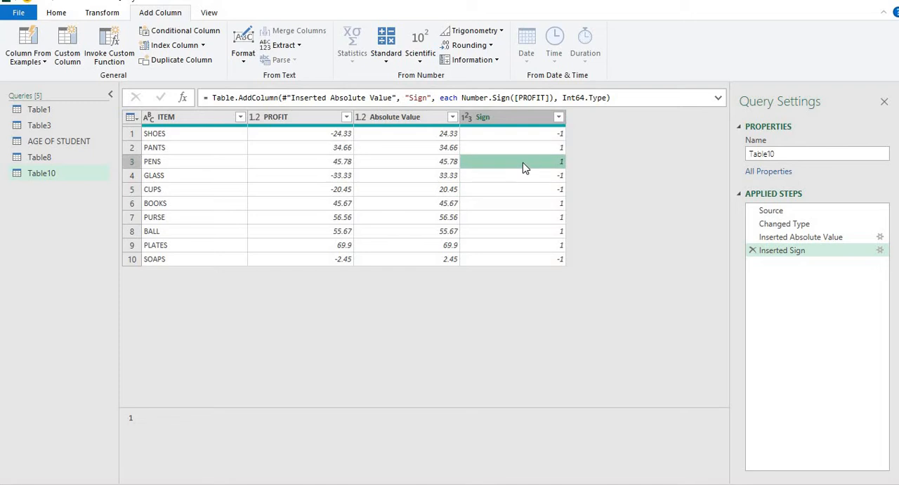
left_click(309, 133)
left_click(497, 134)
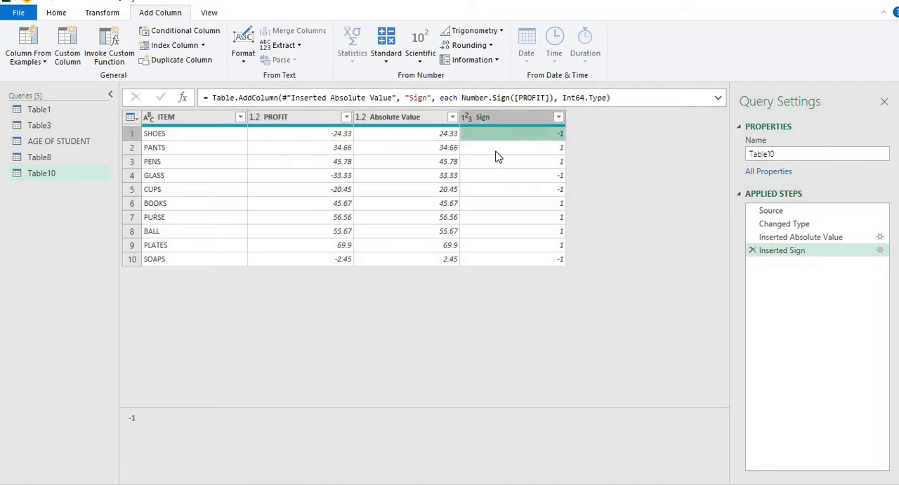
left_click(498, 151)
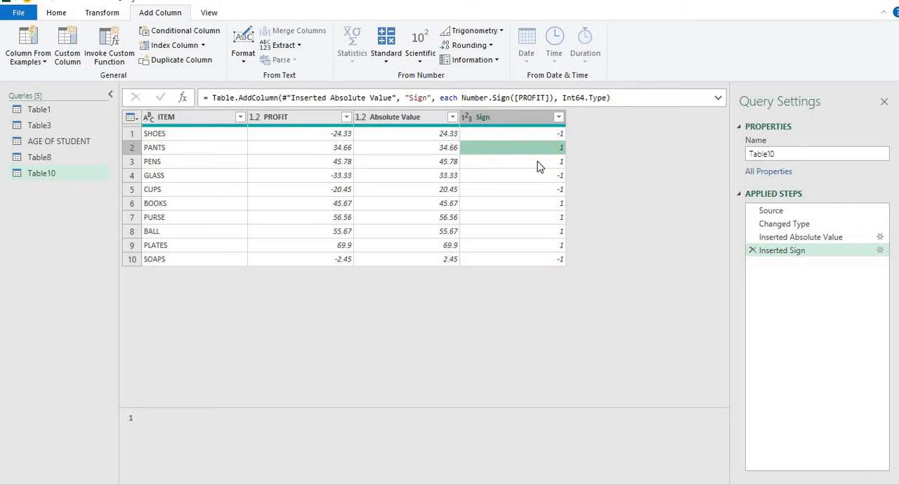
left_click(535, 118)
Step: Add an Is Even column based on the PROFIT column and check its first two rows
left_click(318, 119)
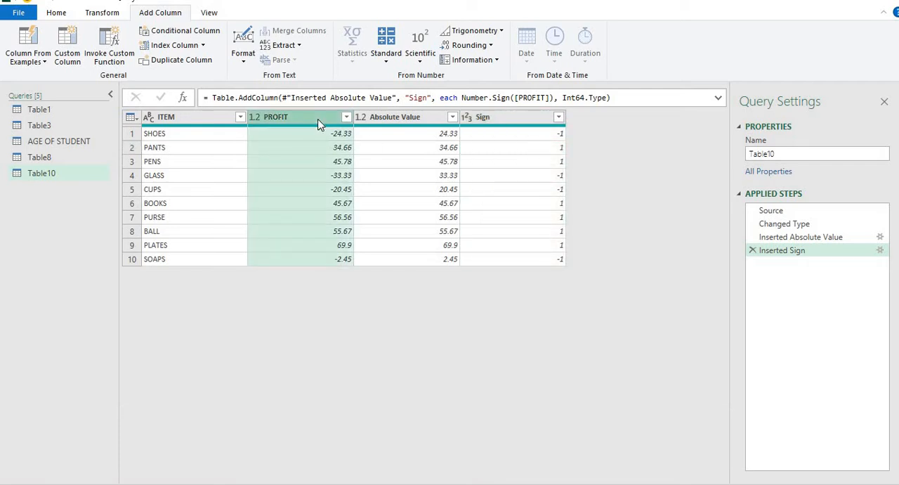
left_click(496, 61)
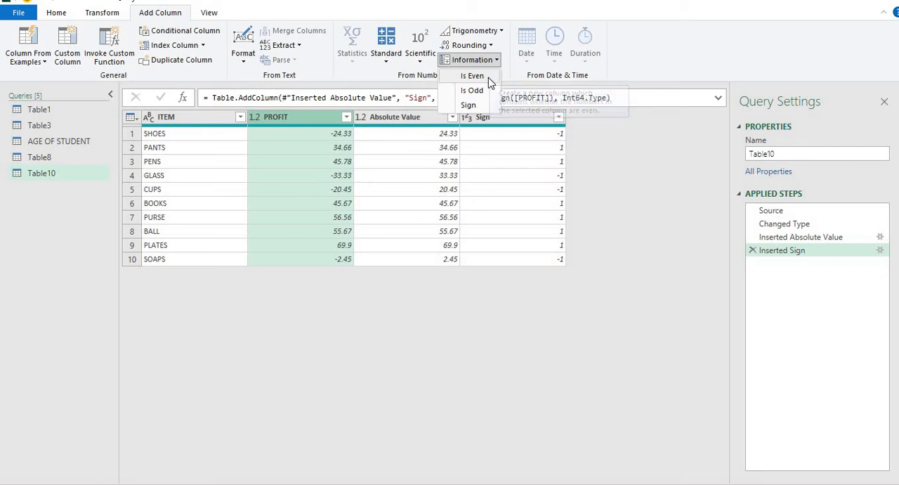
left_click(472, 76)
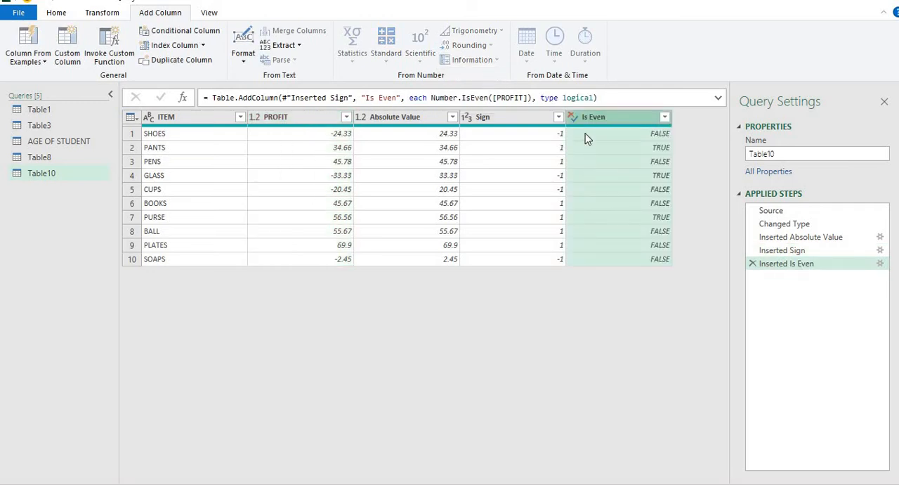
left_click(602, 137)
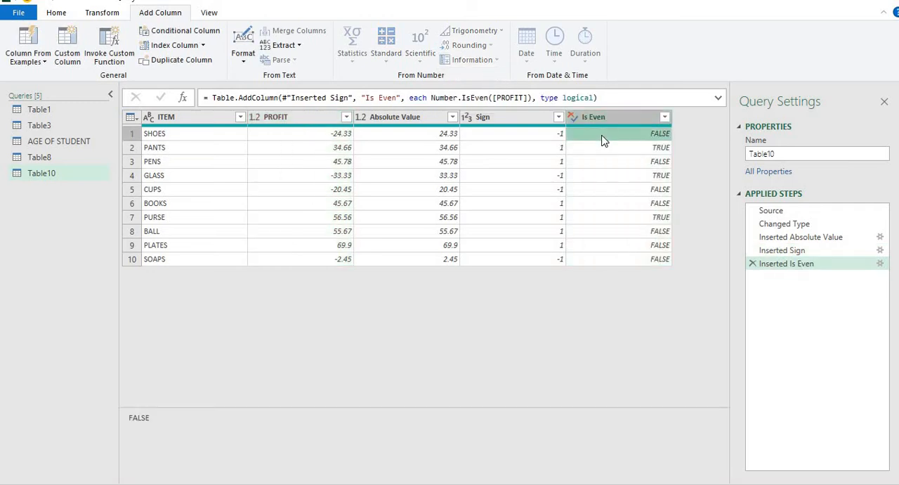
left_click(604, 149)
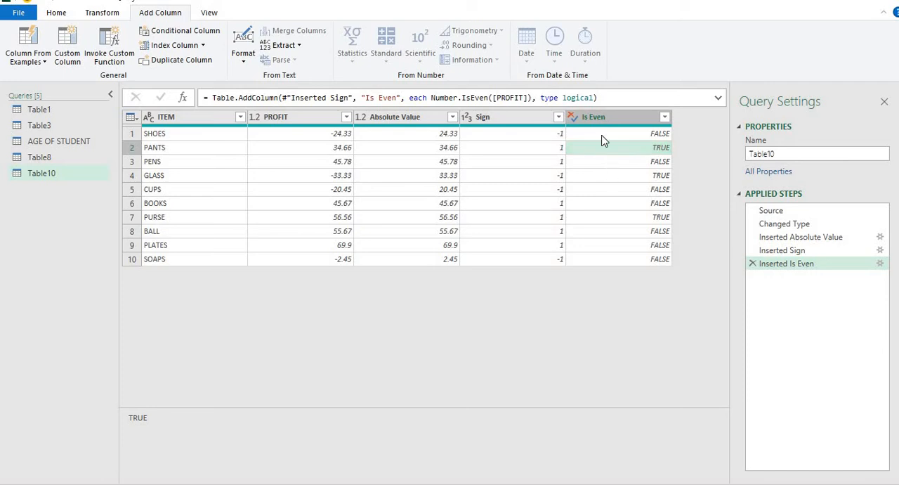
Step: Add an Is Odd column based on the PROFIT column and check a few of its rows
left_click(324, 119)
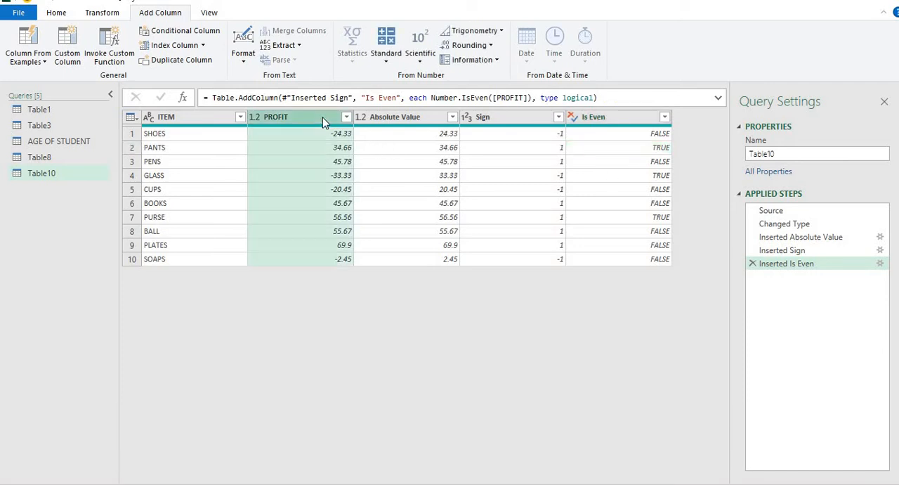
left_click(485, 62)
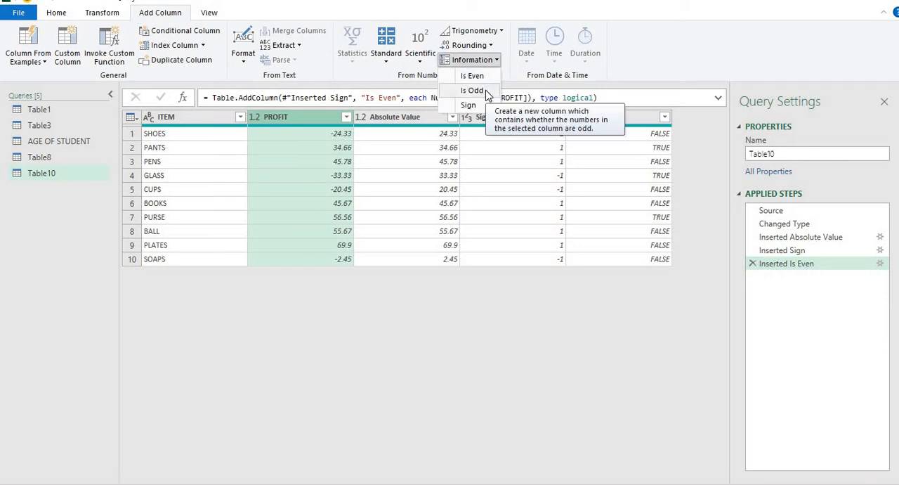
left_click(482, 90)
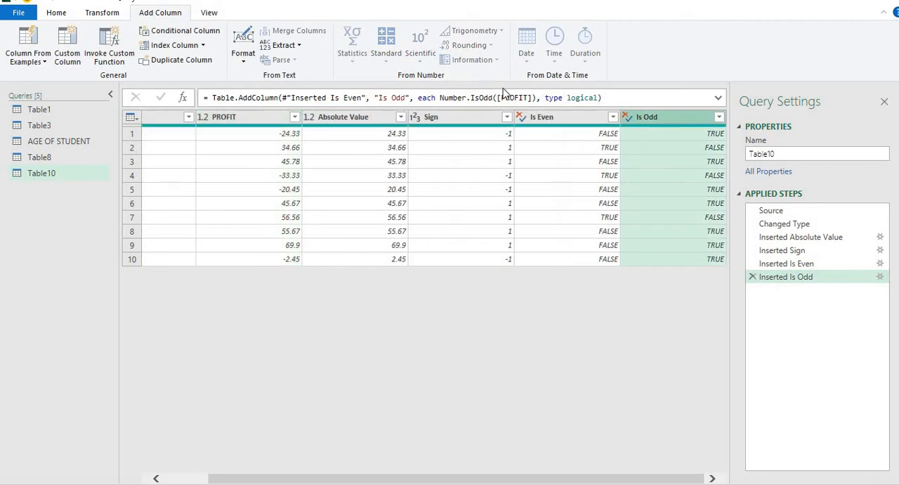
left_click(666, 131)
left_click(668, 162)
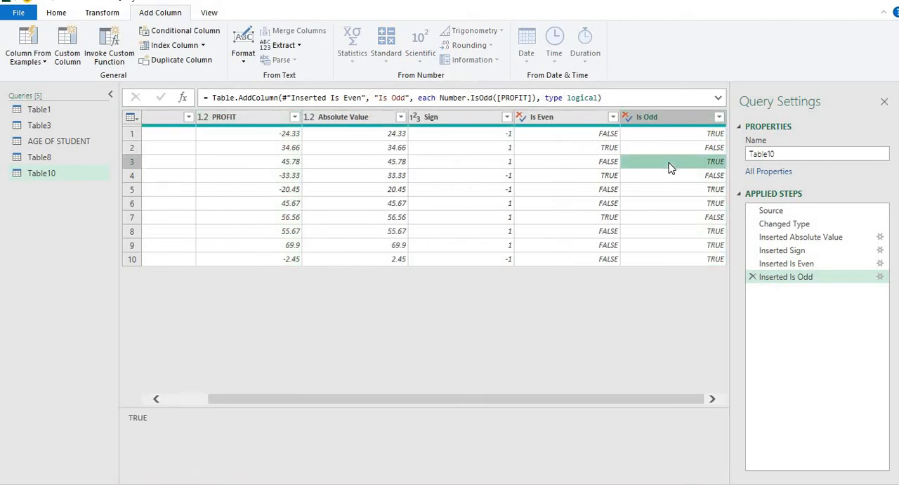
left_click(678, 224)
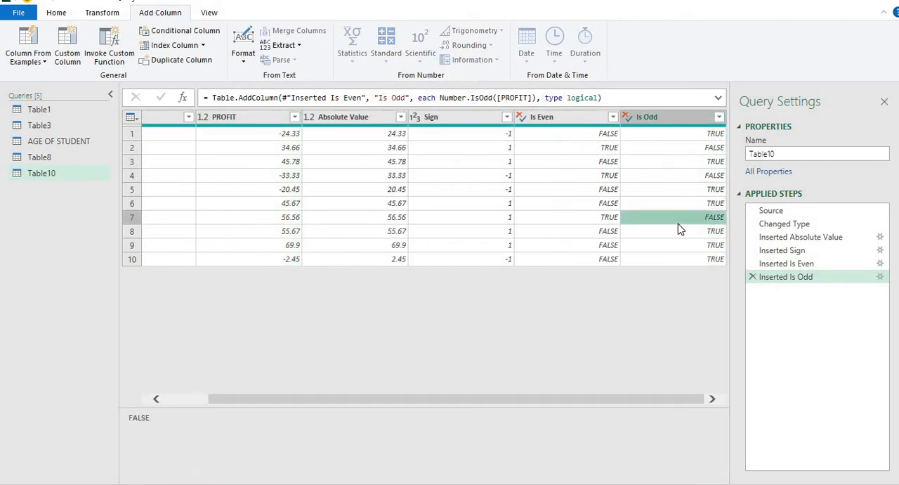
Step: Remove the Absolute Value, Sign, Is Even and Is Odd columns from the query together
left_click(661, 121)
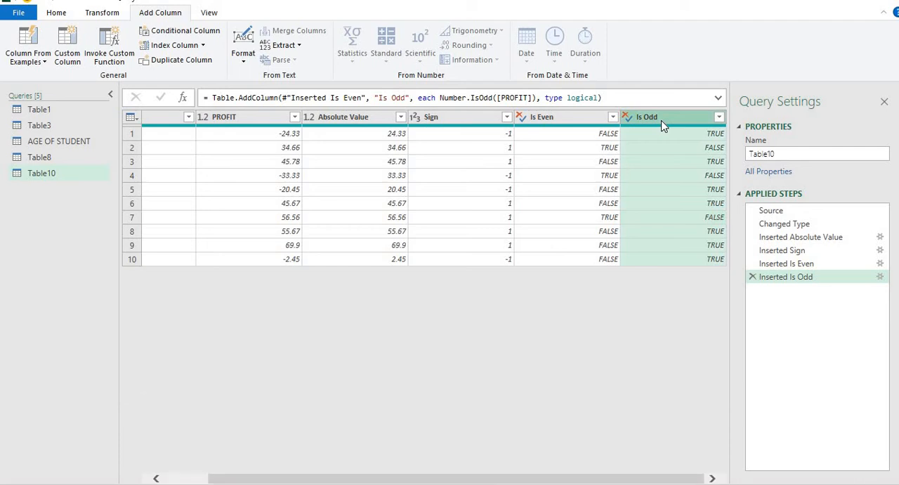
left_click(575, 119, "ctrl")
left_click(478, 120, "ctrl")
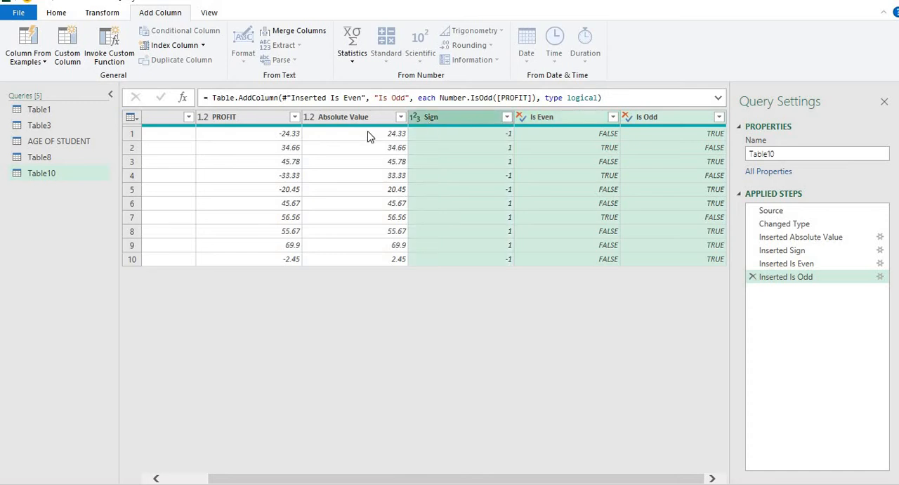
left_click(364, 120, "ctrl")
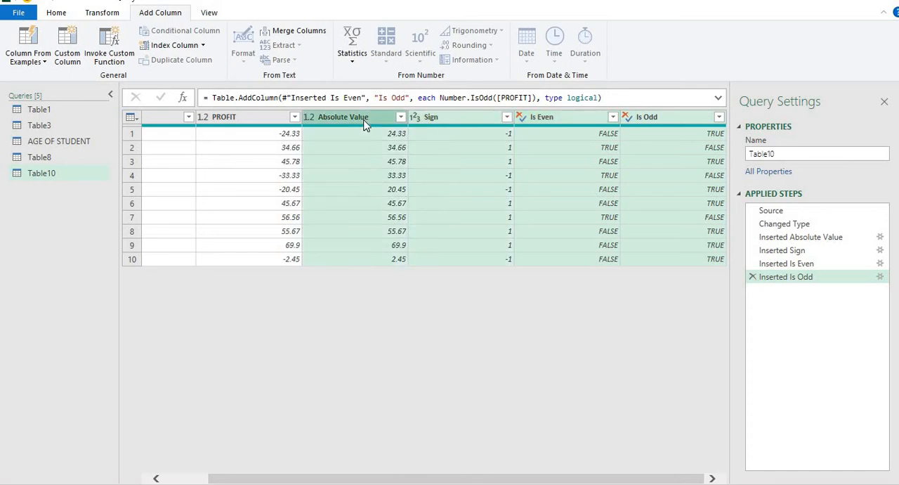
right_click(364, 124)
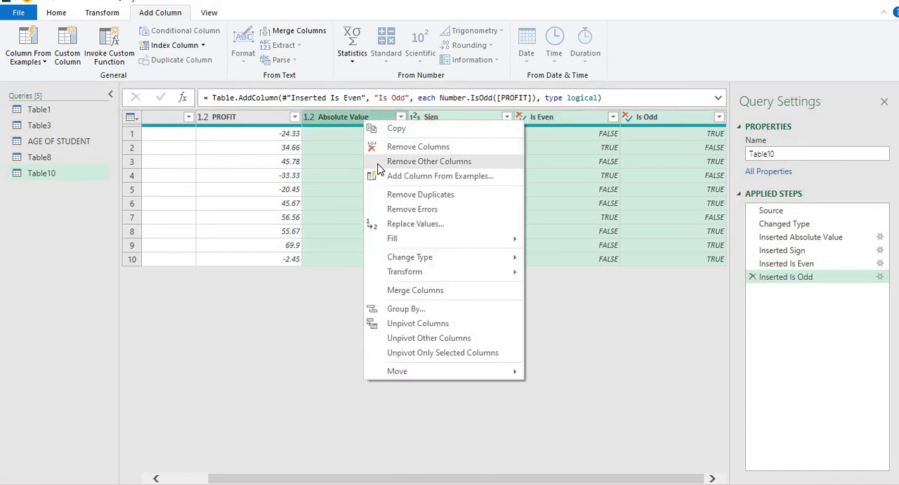
left_click(375, 147)
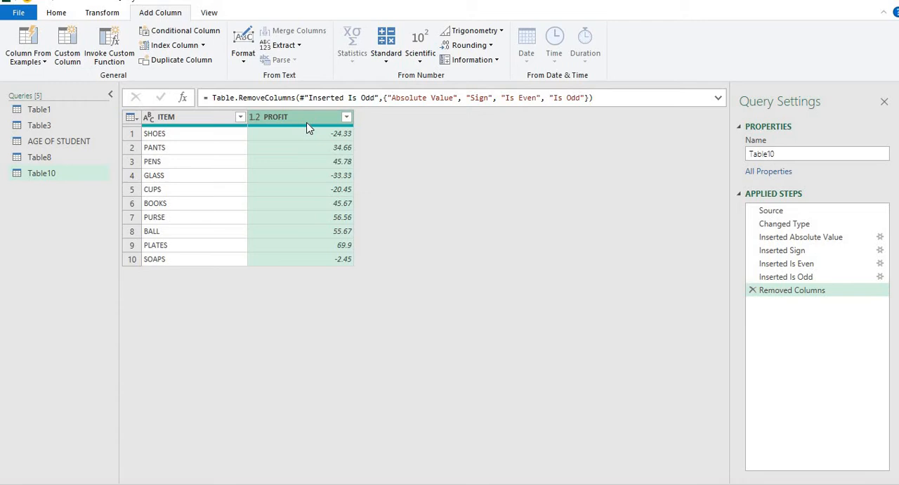
Step: Add a Round Up column based on the PROFIT column and check its first value
left_click(492, 46)
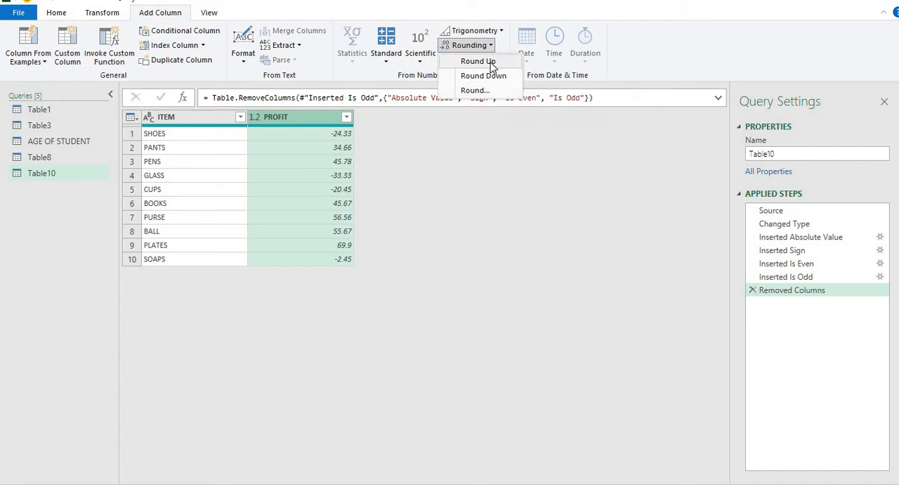
left_click(489, 61)
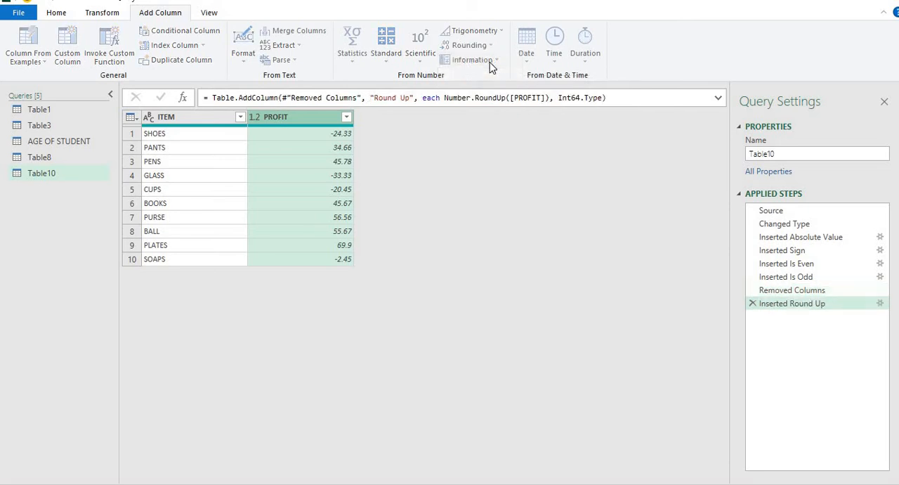
left_click(420, 136)
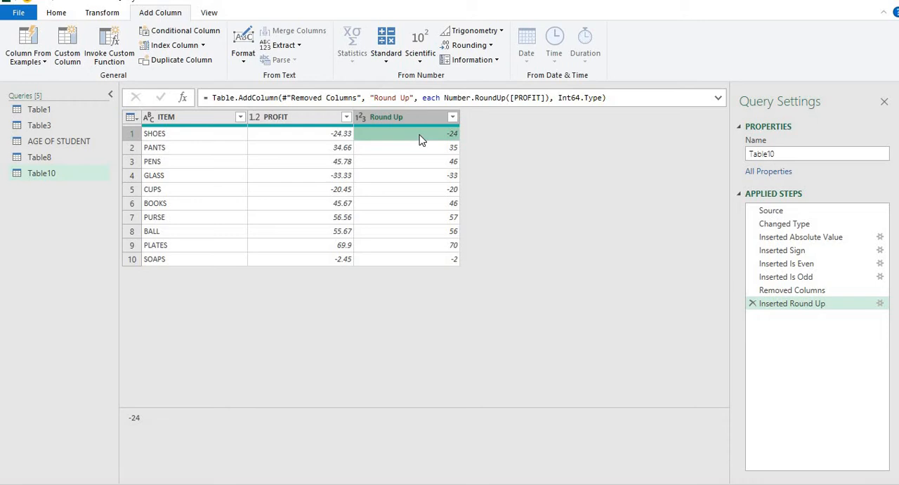
Step: Compare the Round Up values with the matching PROFIT values in the first six rows
left_click(352, 149)
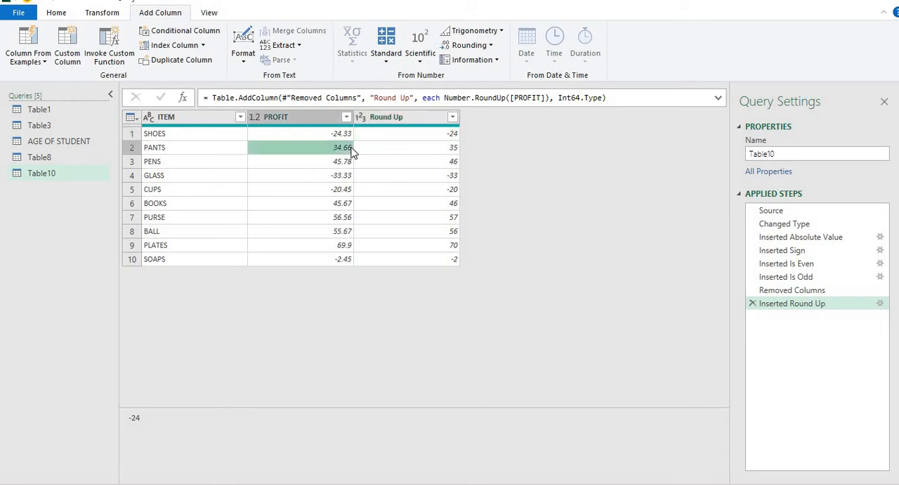
left_click(391, 151)
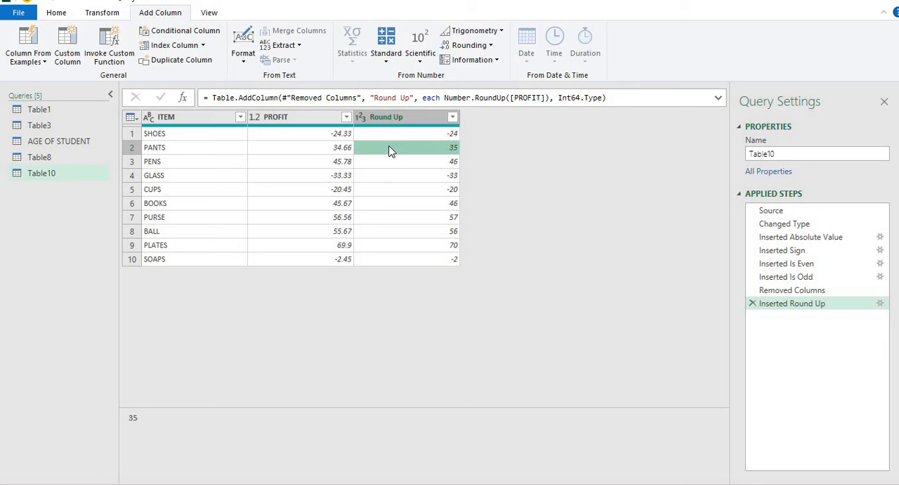
left_click(395, 161)
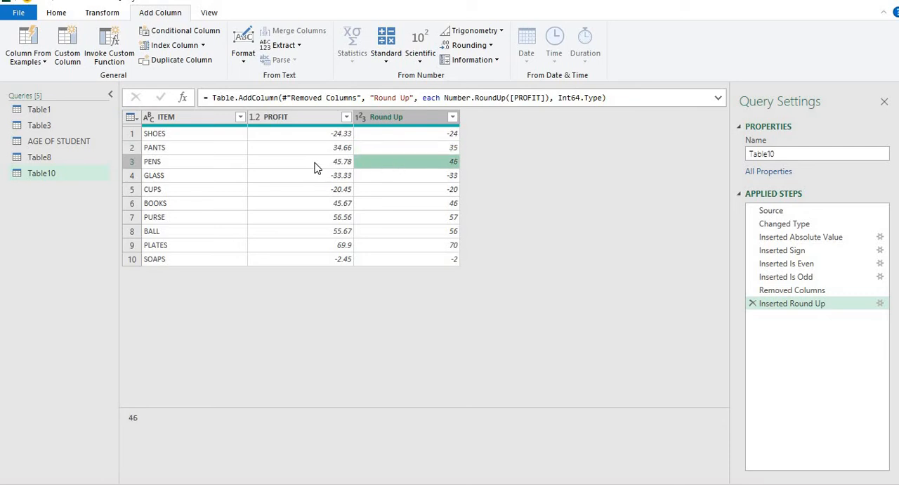
left_click(441, 171)
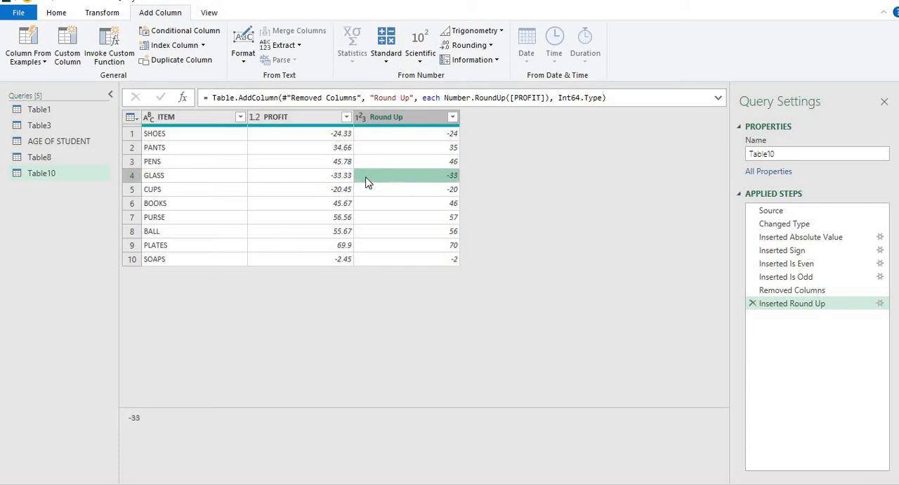
left_click(403, 189)
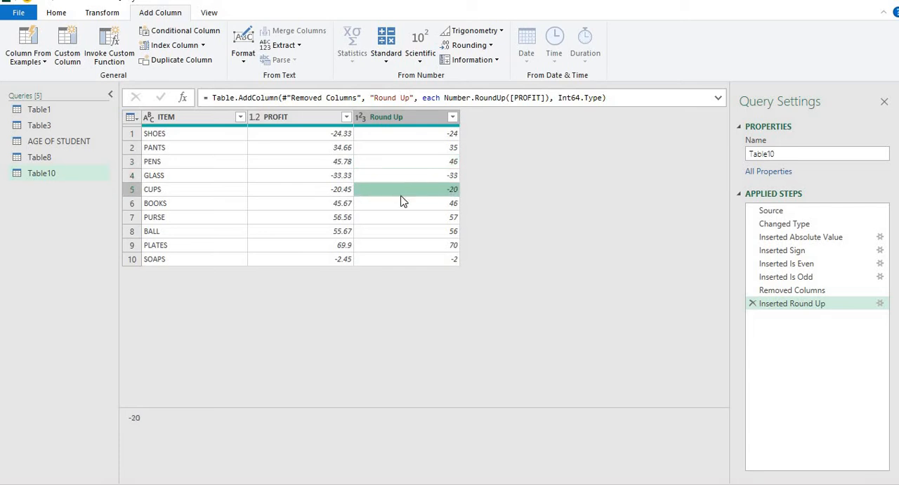
left_click(403, 205)
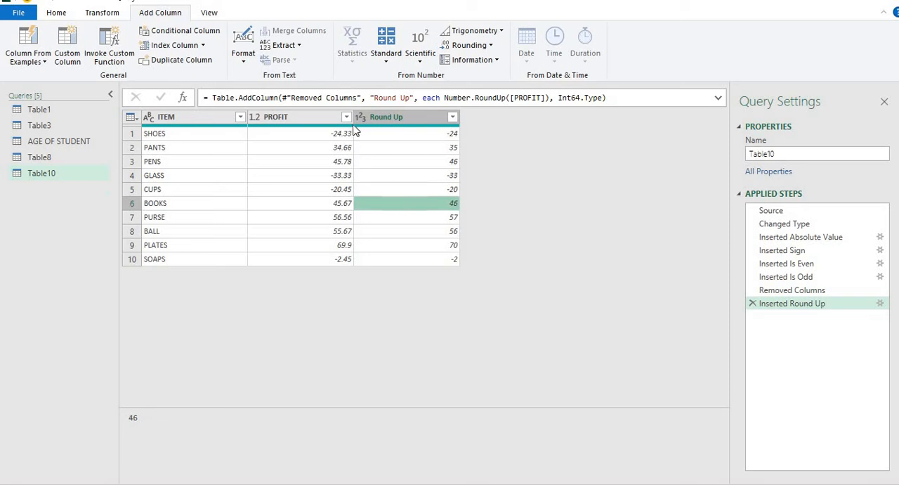
left_click(427, 138)
left_click(427, 151)
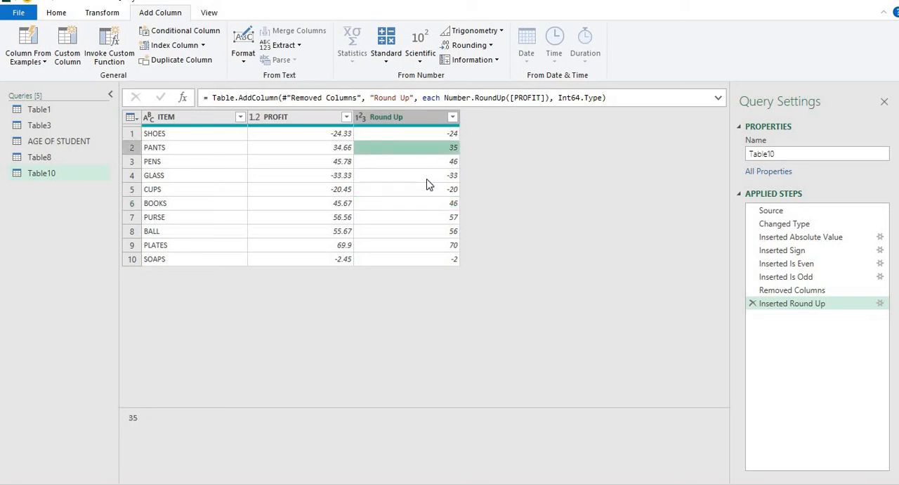
left_click(427, 180)
left_click(426, 203)
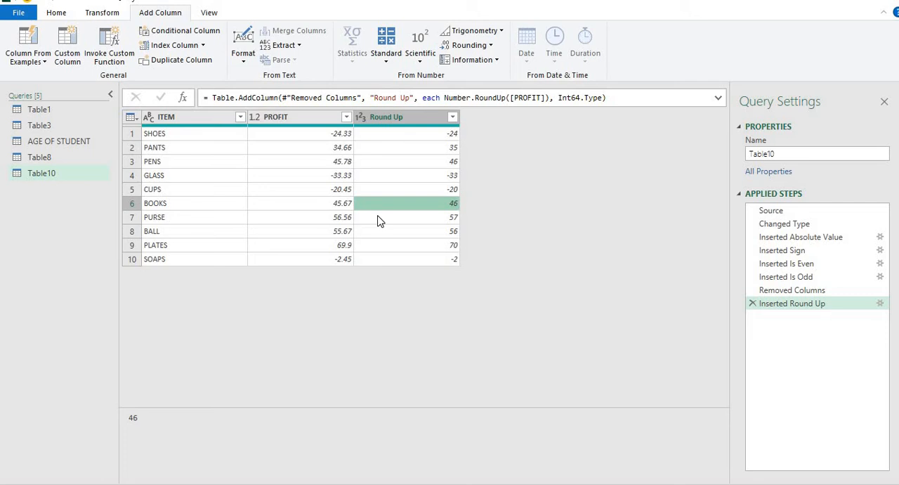
Step: Add a Round Down column based on the PROFIT column and check its values in the first six rows
left_click(333, 121)
left_click(472, 45)
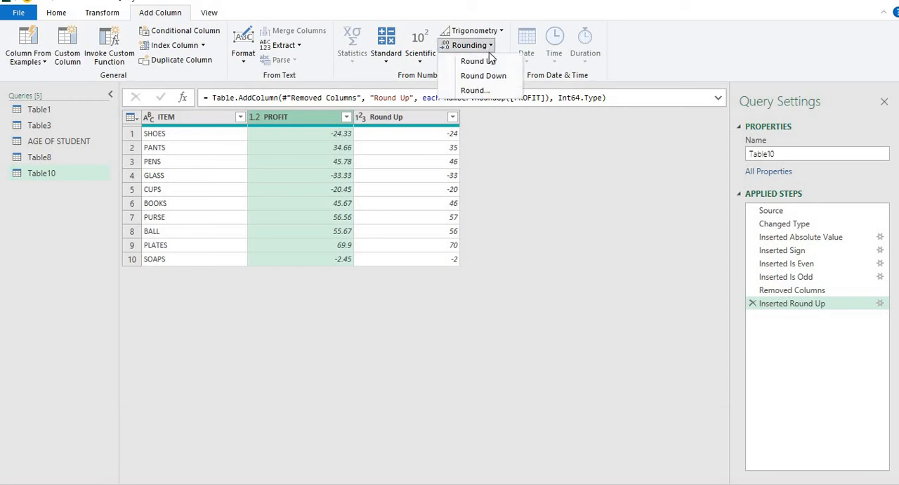
left_click(496, 77)
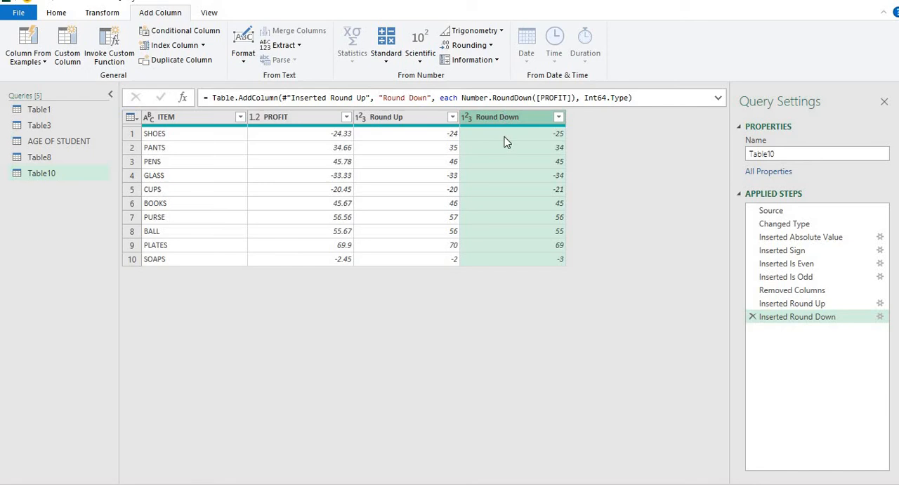
left_click(504, 138)
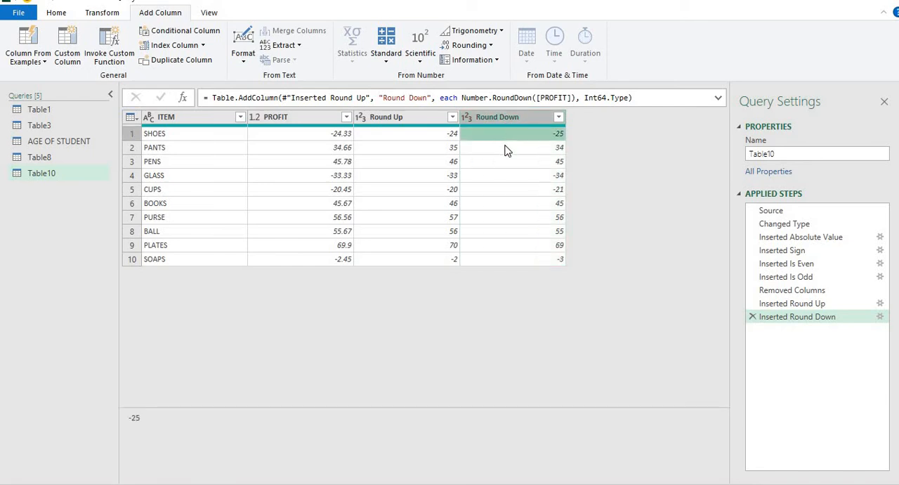
left_click(508, 148)
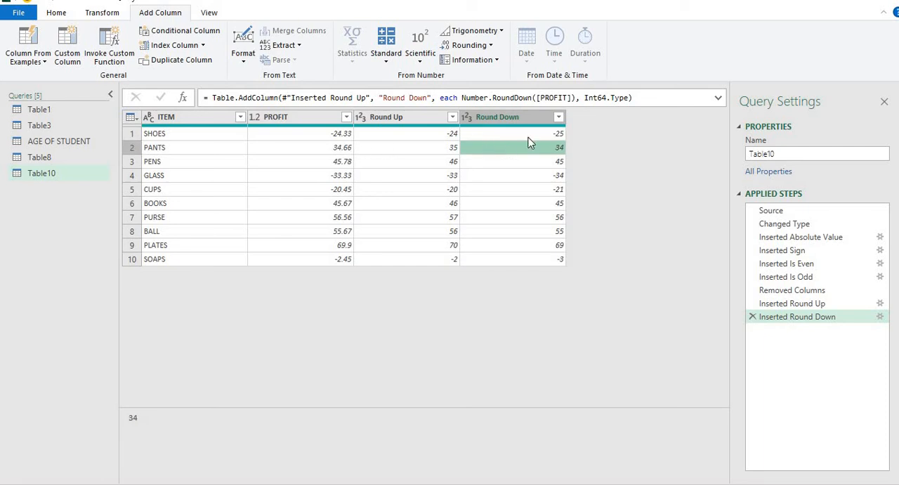
left_click(534, 176)
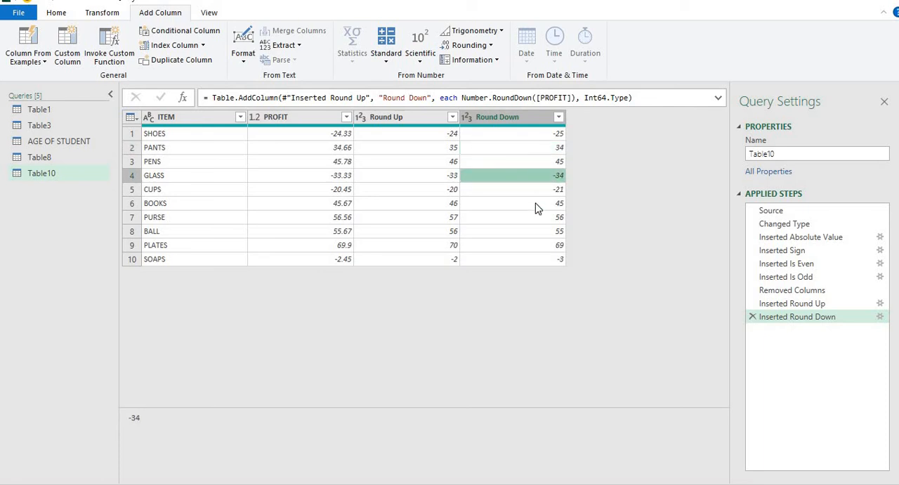
left_click(535, 204)
left_click(532, 189)
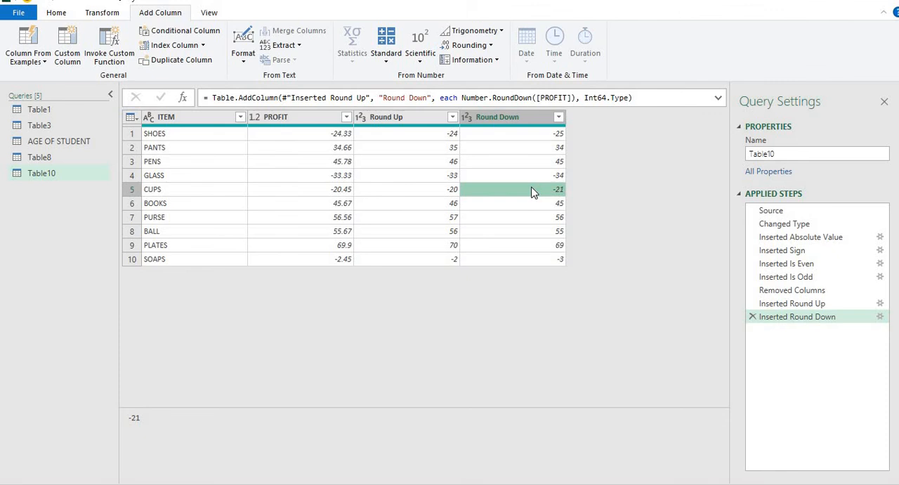
Step: Add a Round column that rounds PROFIT to 0 decimal places and check several of its values
left_click(313, 117)
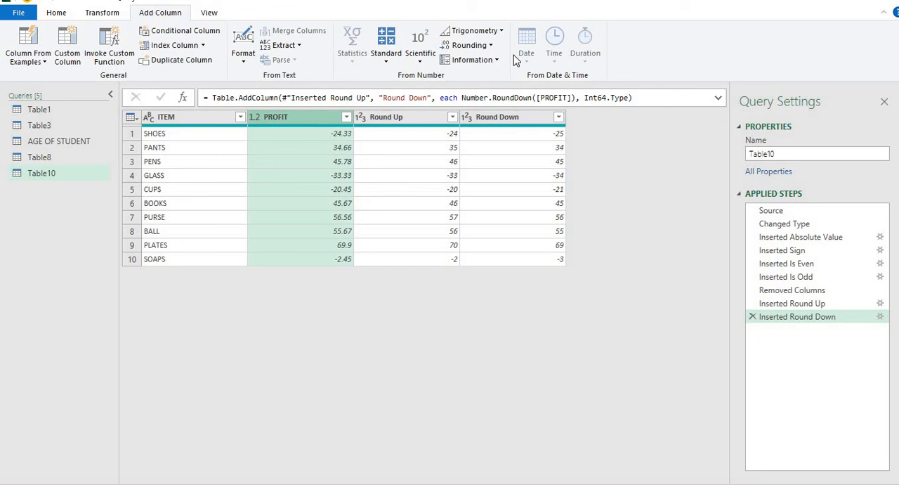
left_click(470, 45)
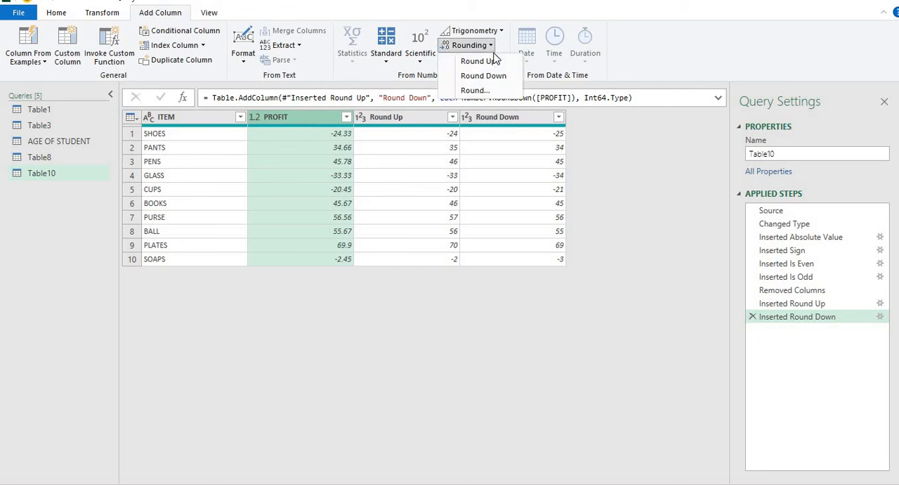
left_click(476, 90)
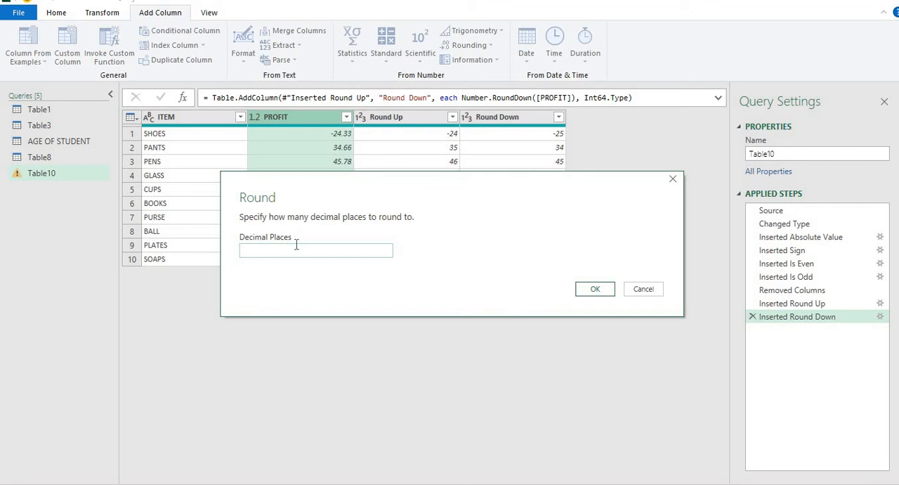
type("0")
left_click(594, 290)
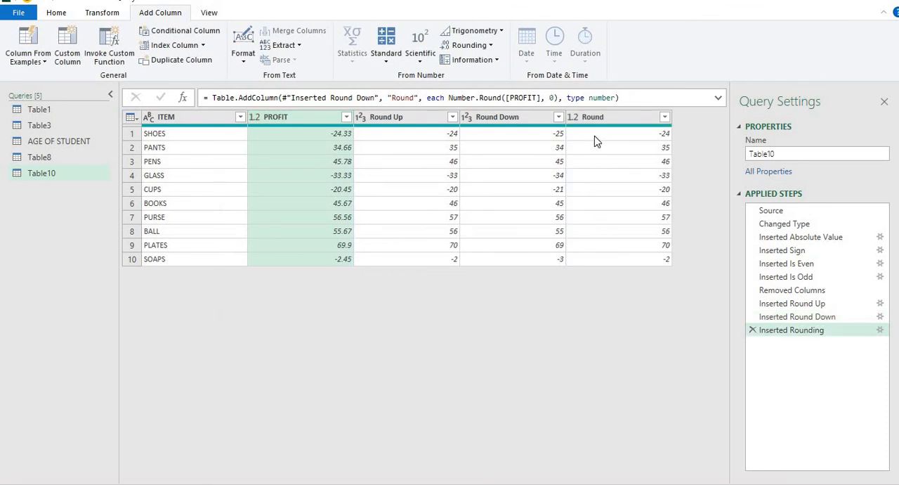
left_click(594, 135)
left_click(593, 148)
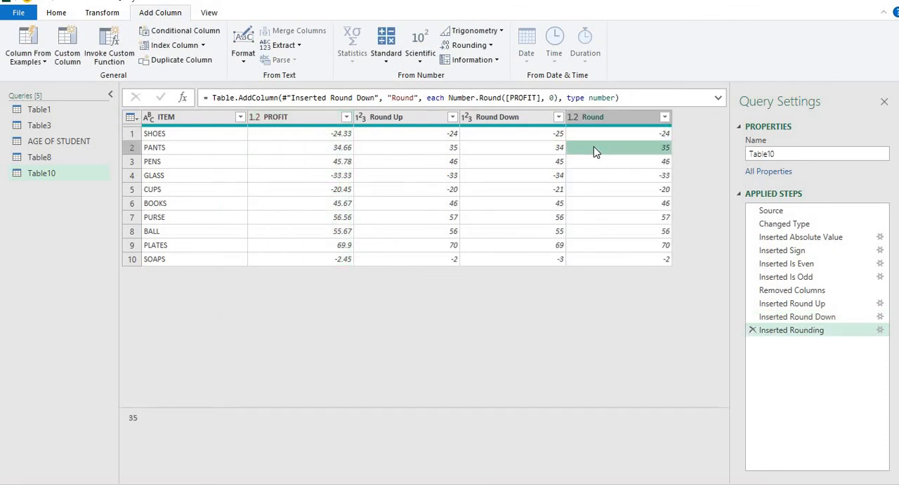
left_click(598, 200)
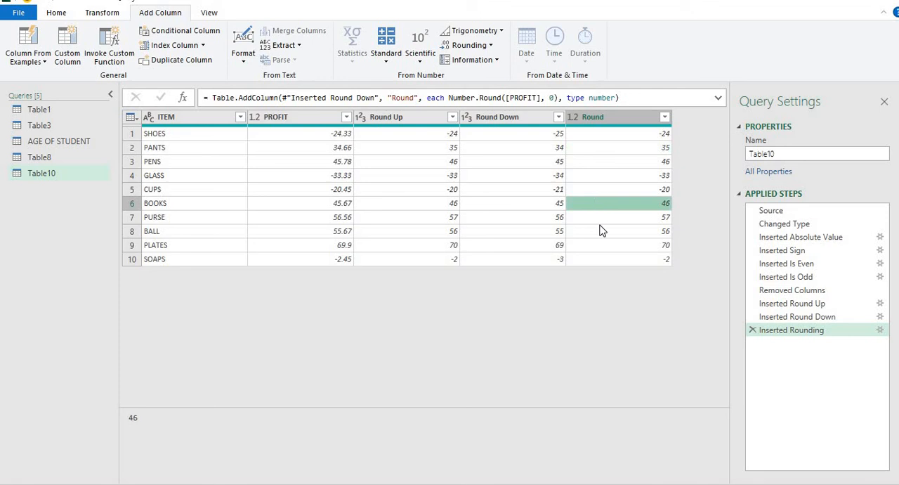
left_click(601, 231)
left_click(605, 260)
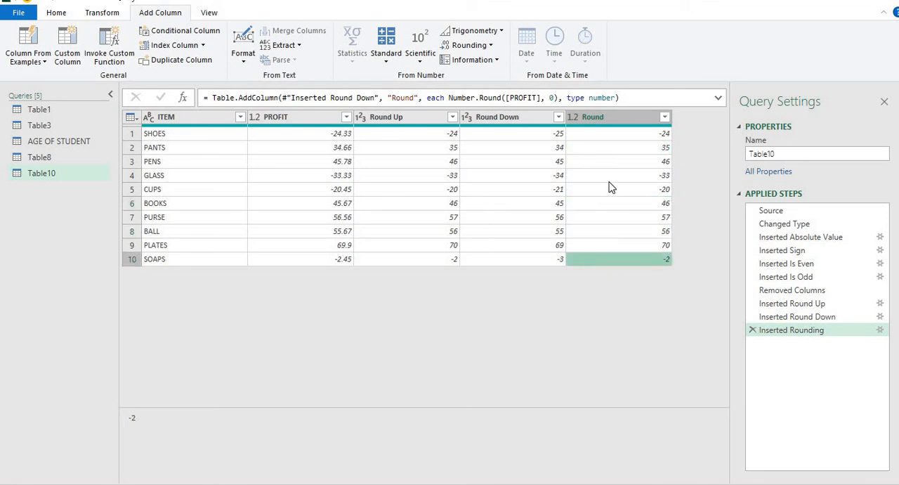
Step: Close the query editor and load the Table10 query with its three rounding columns into the workbook
left_click(68, 17)
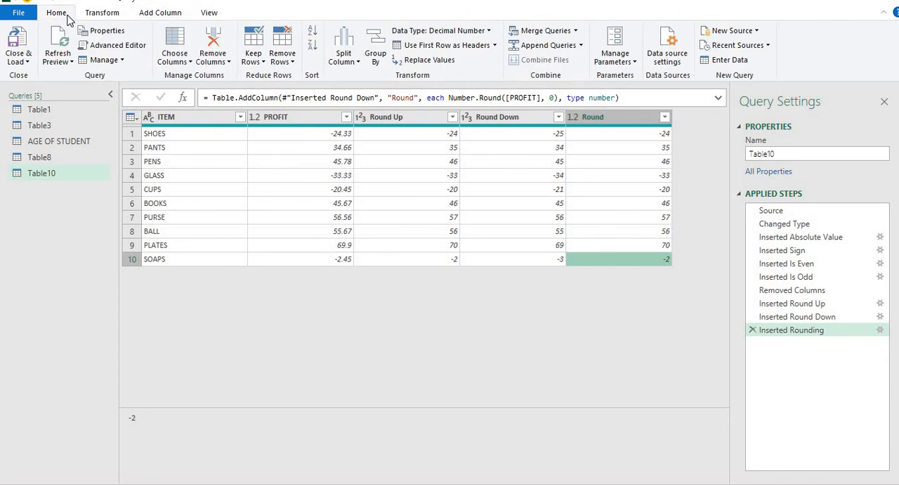
left_click(29, 61)
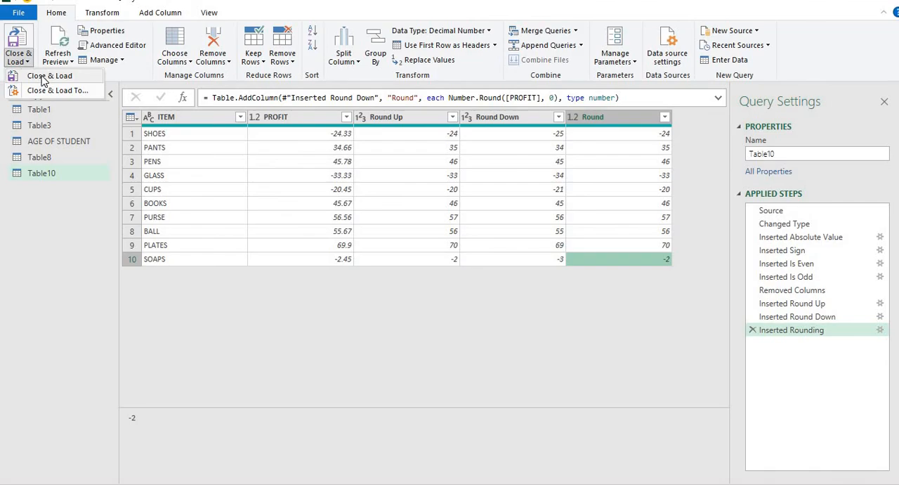
left_click(212, 185)
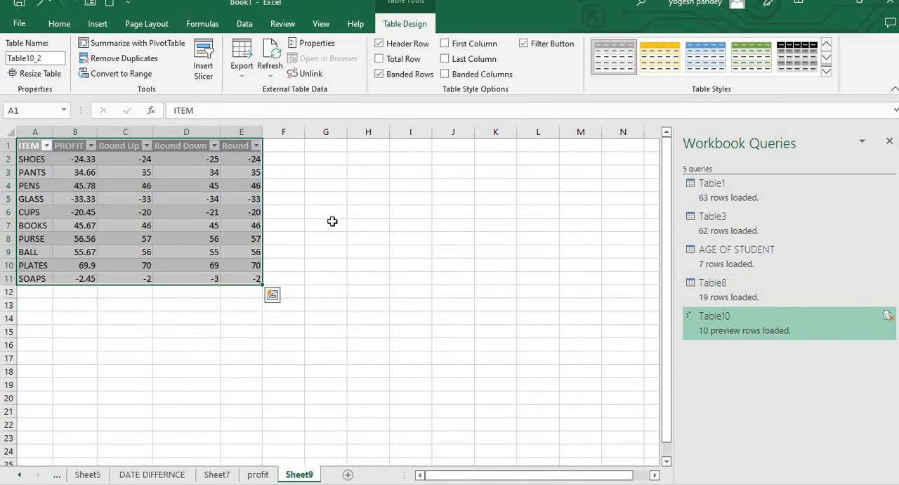
Step: Check the SOAPS row of the loaded table and compare the table with the source data on the profit sheet
left_click(44, 277)
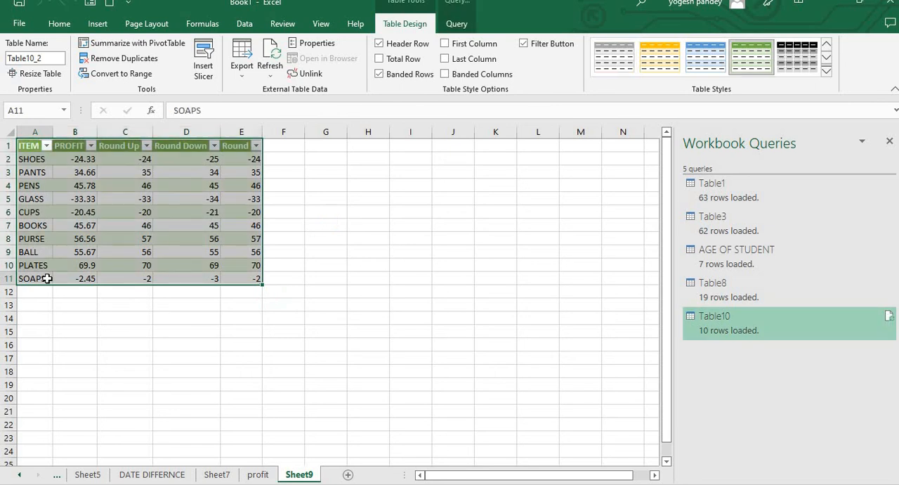
left_click(95, 277)
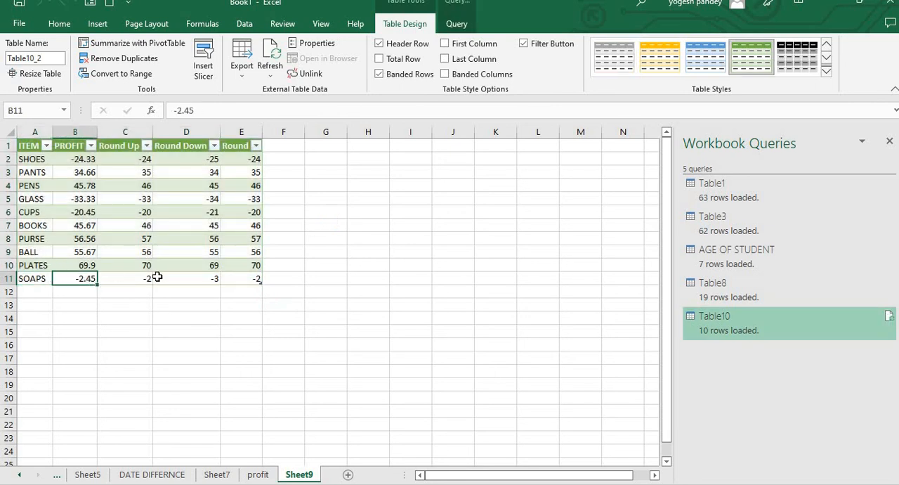
left_click(257, 474)
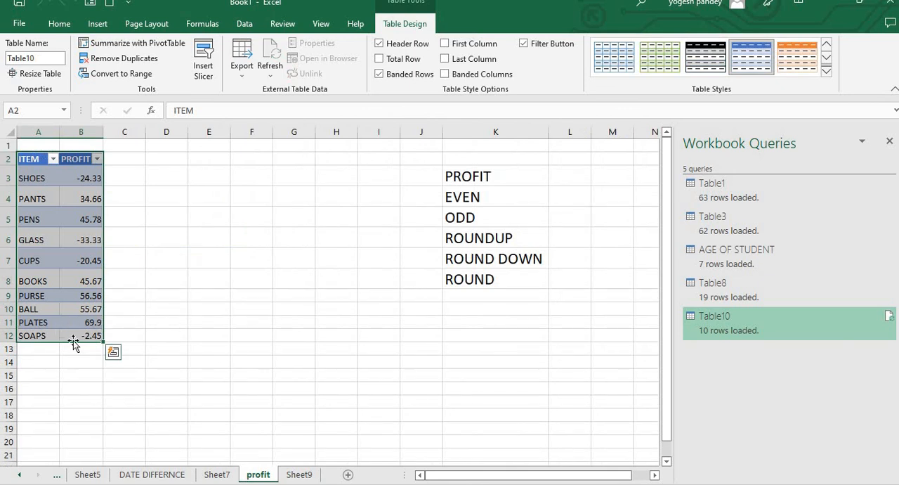
left_click(299, 474)
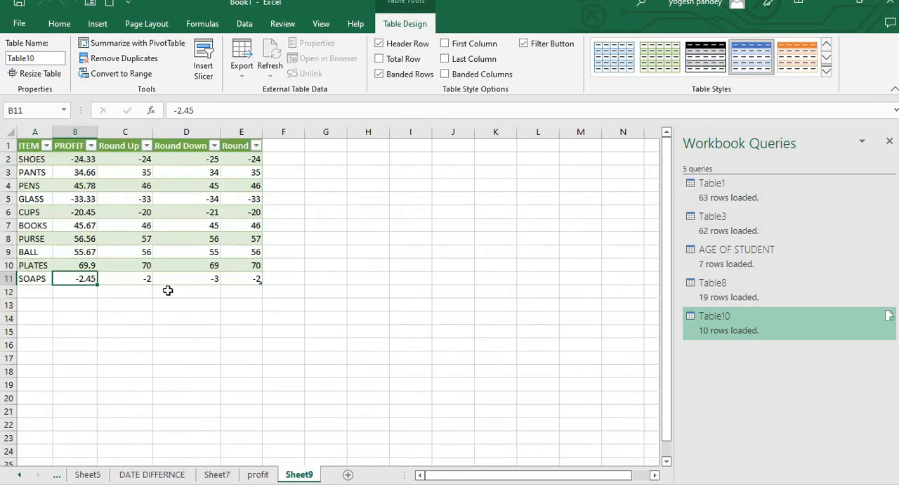